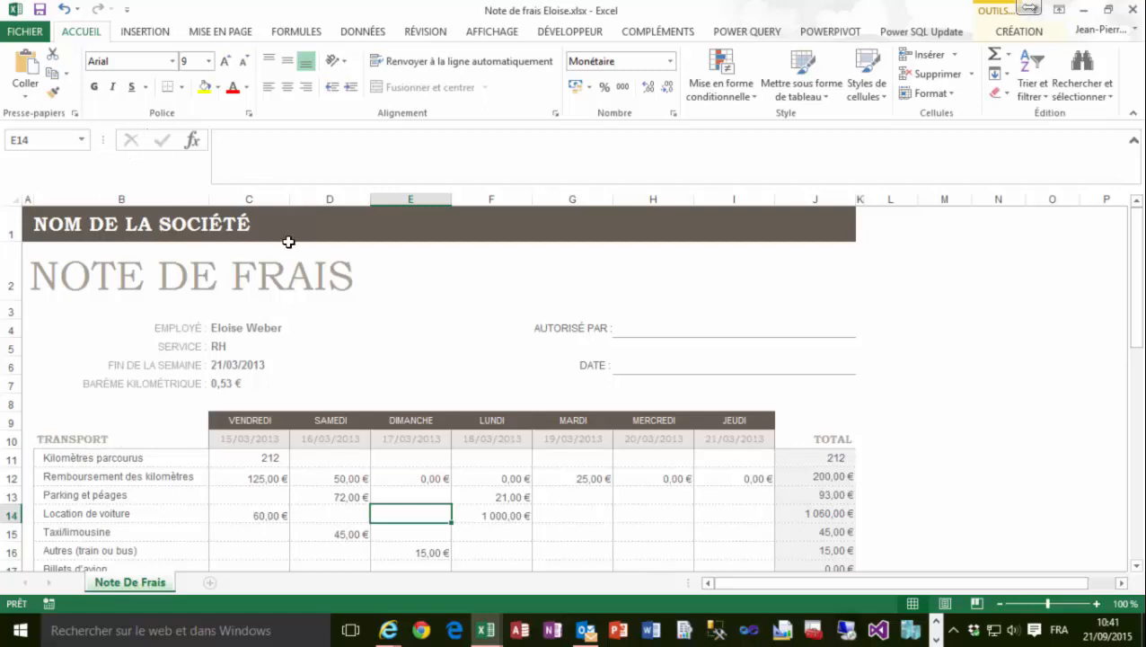
# Examine the expense report down to its TRANSPORT header row and close the workbook without saving
pyautogui.scroll(-5, 705, 414)
pyautogui.scroll(5, 704, 414)
pyautogui.click(5, 442)
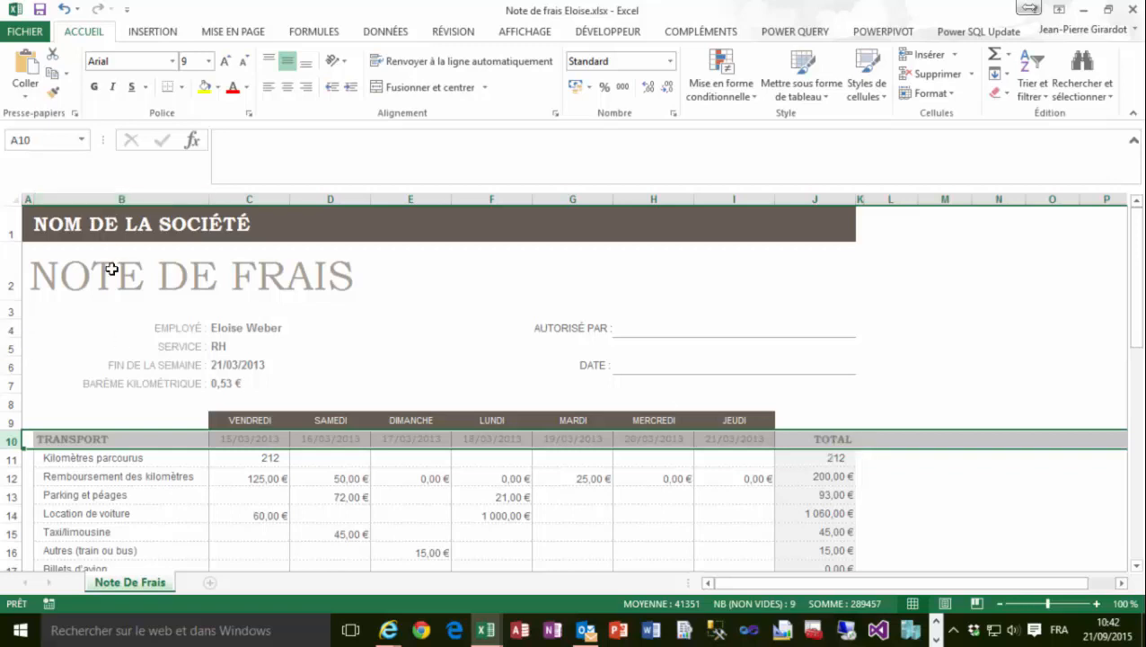
pyautogui.click(76, 441)
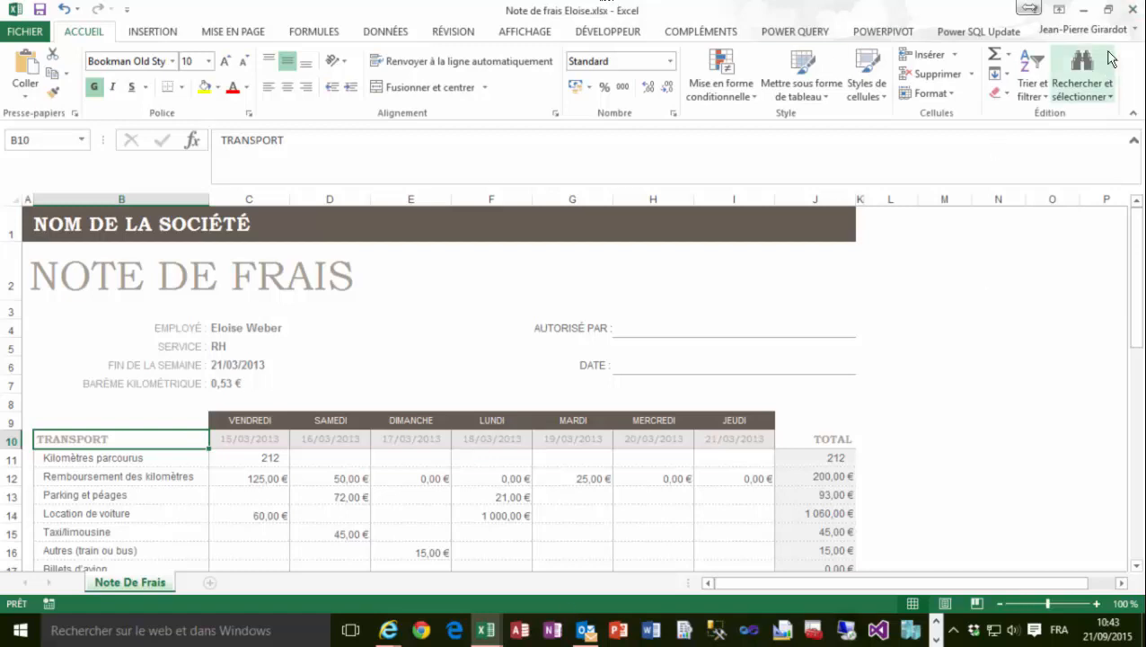
pyautogui.click(1131, 9)
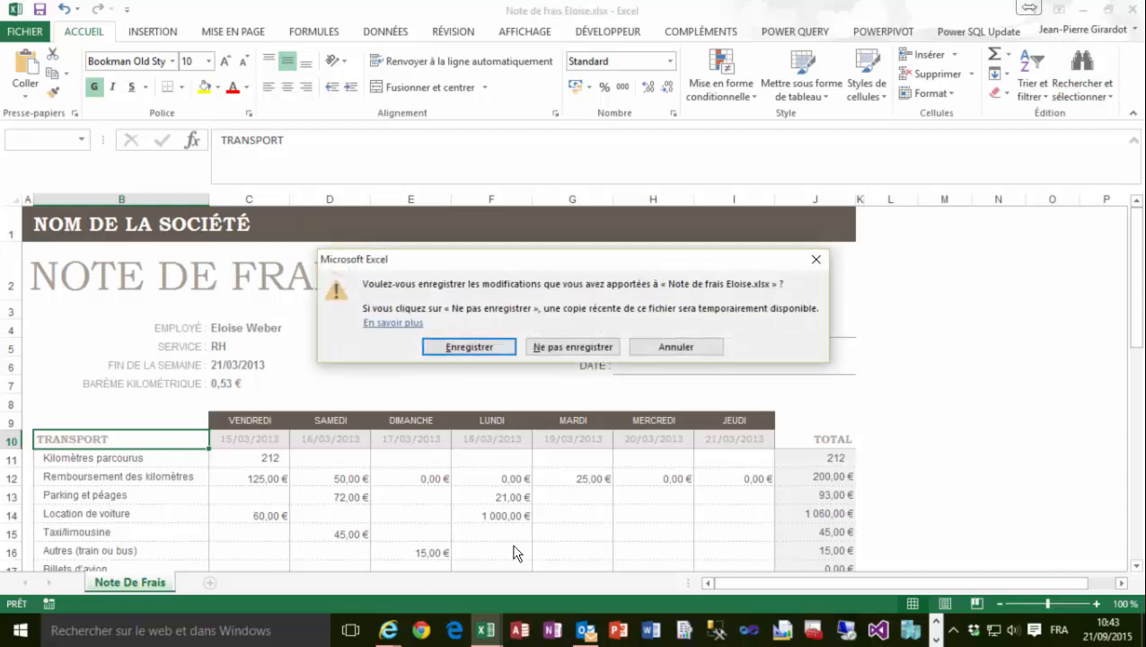
pyautogui.click(583, 348)
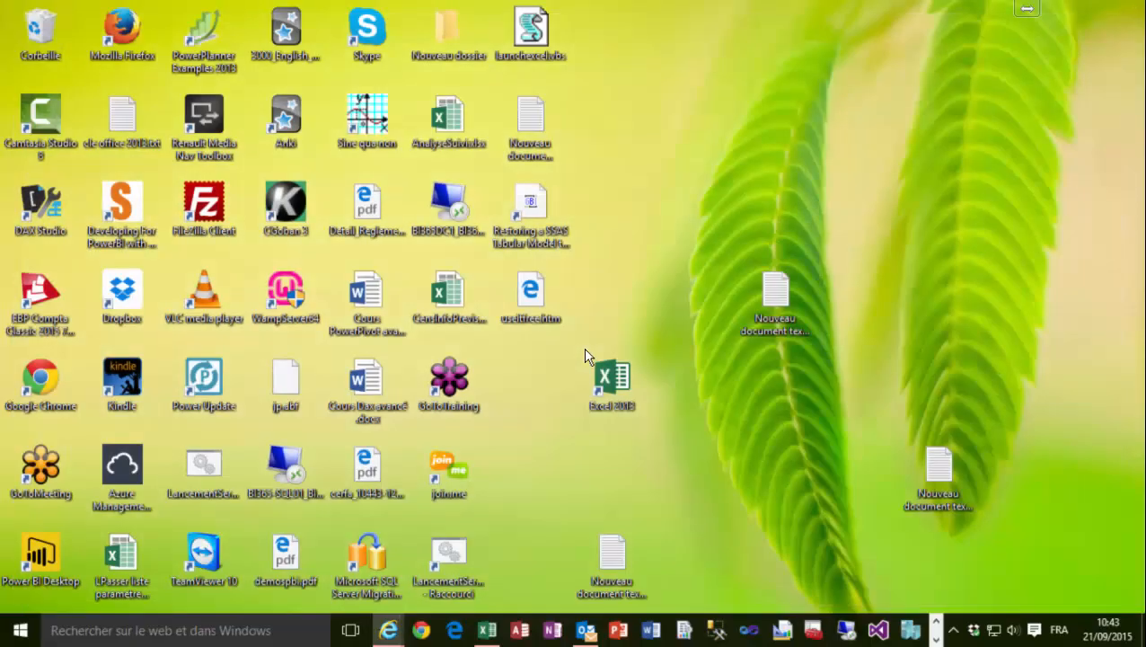
# In a new Excel workbook, import Note de frais Eloise.xlsx with Power Query and open its Note De Frais sheet for editing
pyautogui.click(487, 629)
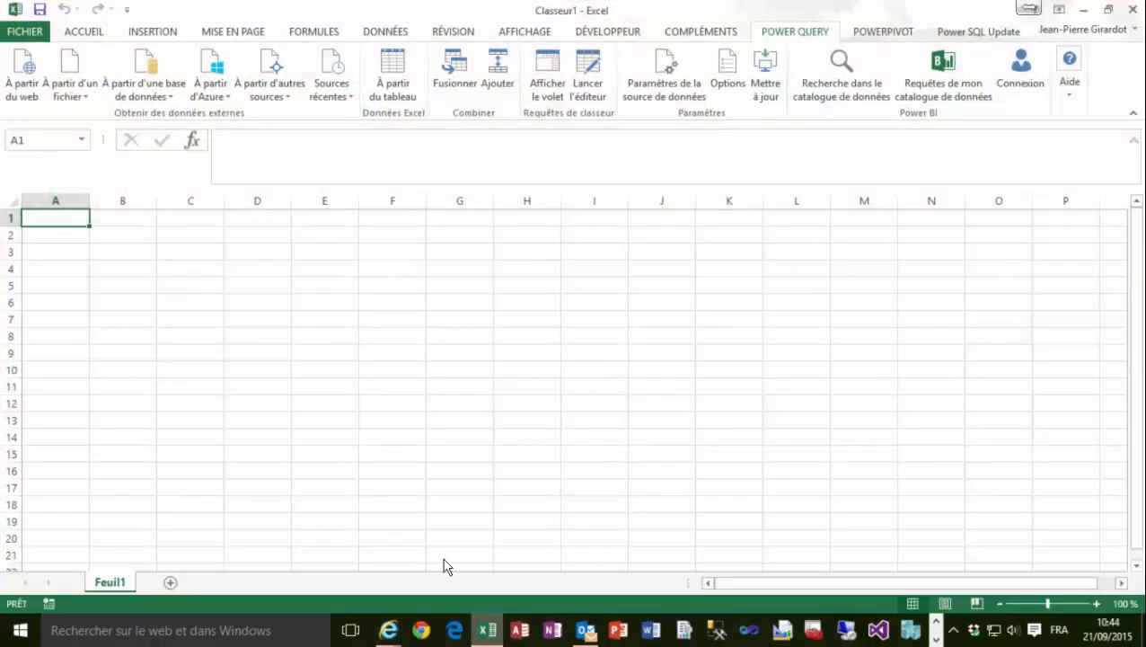
pyautogui.click(70, 90)
pyautogui.click(125, 141)
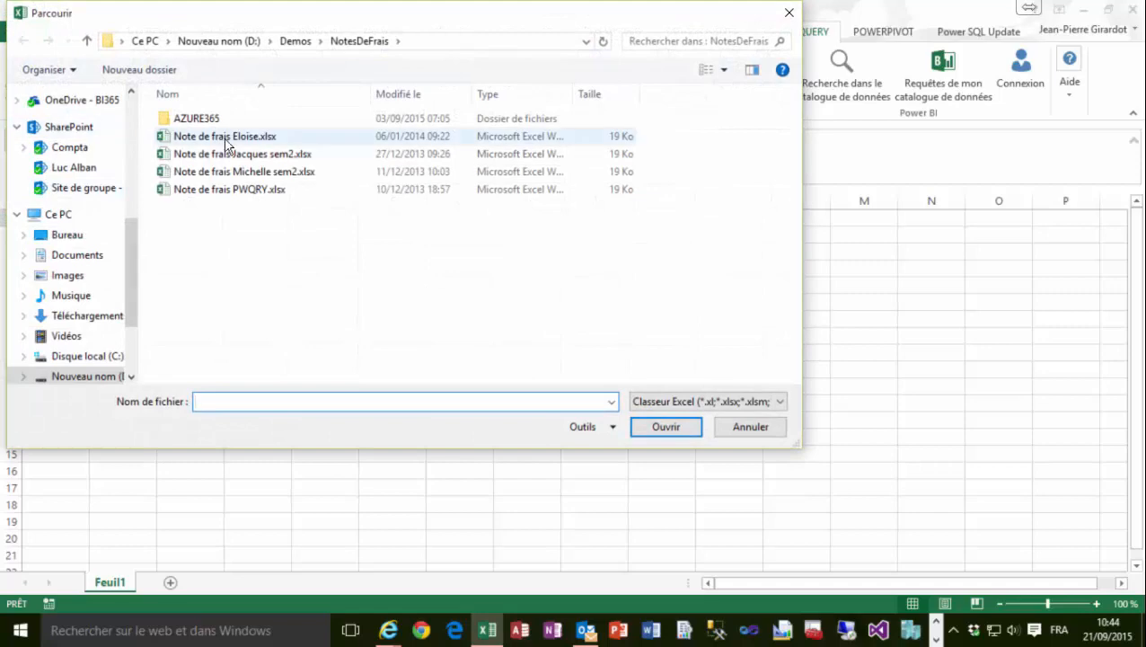
pyautogui.click(226, 144)
pyautogui.click(685, 431)
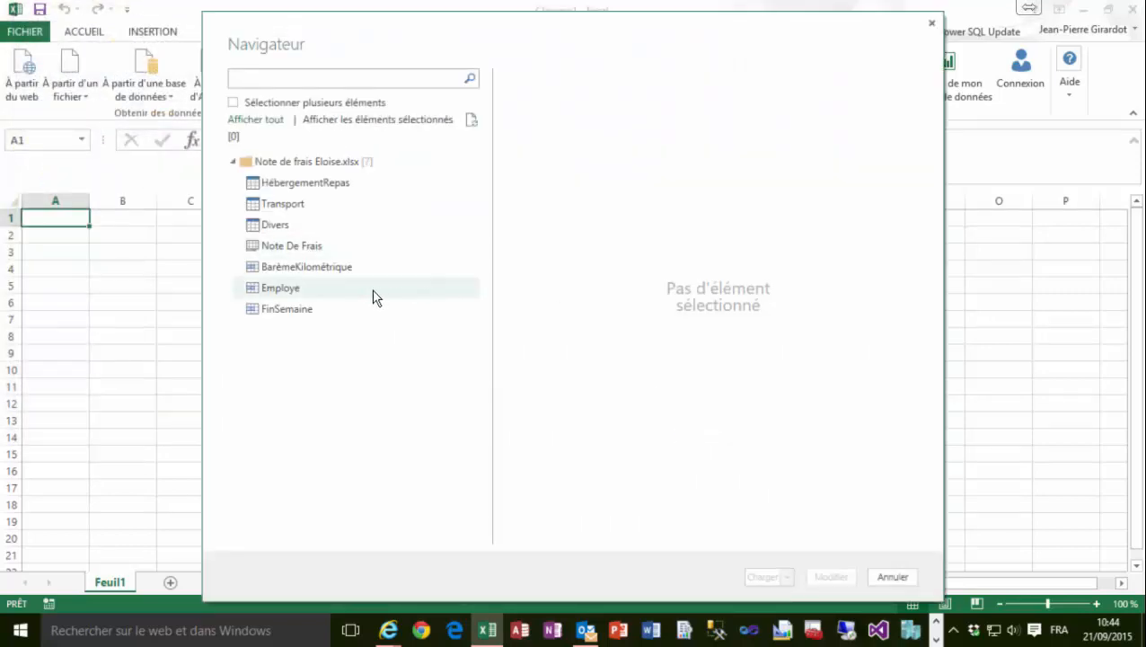
pyautogui.click(286, 249)
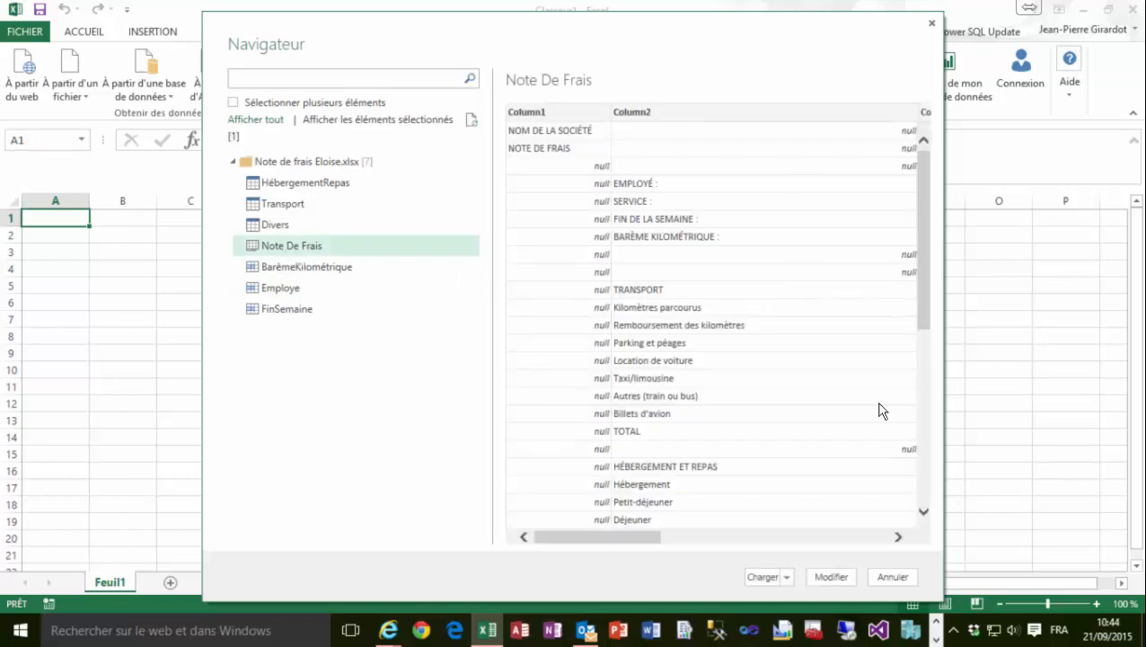
pyautogui.click(830, 579)
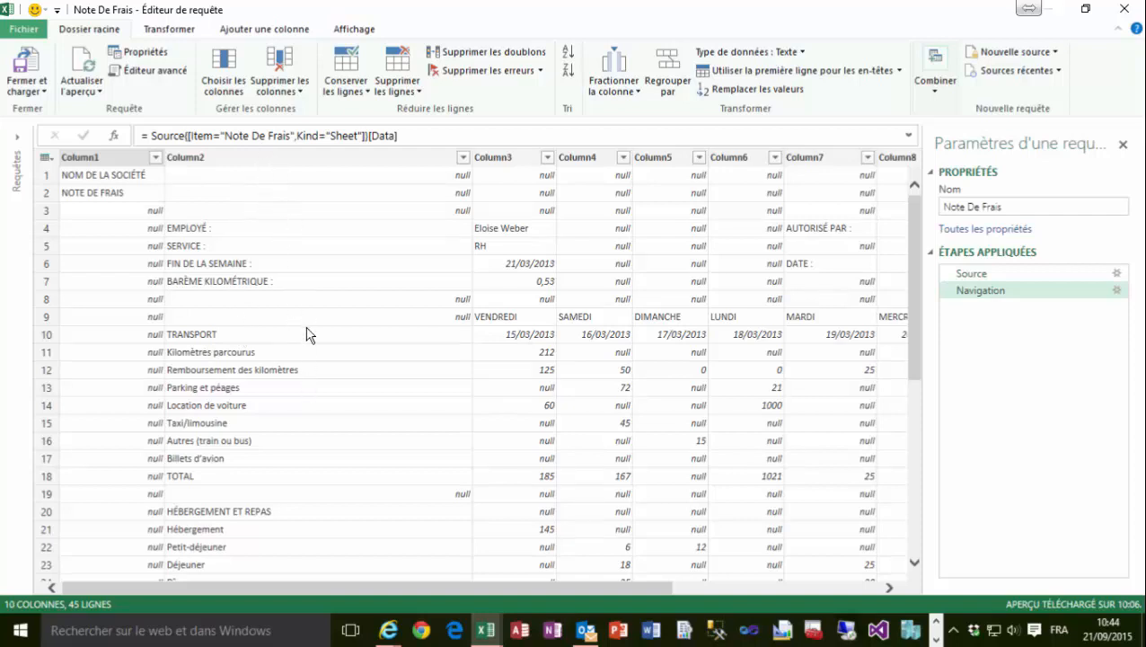
# Add a zero-based index column to the query and check the index value on the TRANSPORT row
pyautogui.click(260, 31)
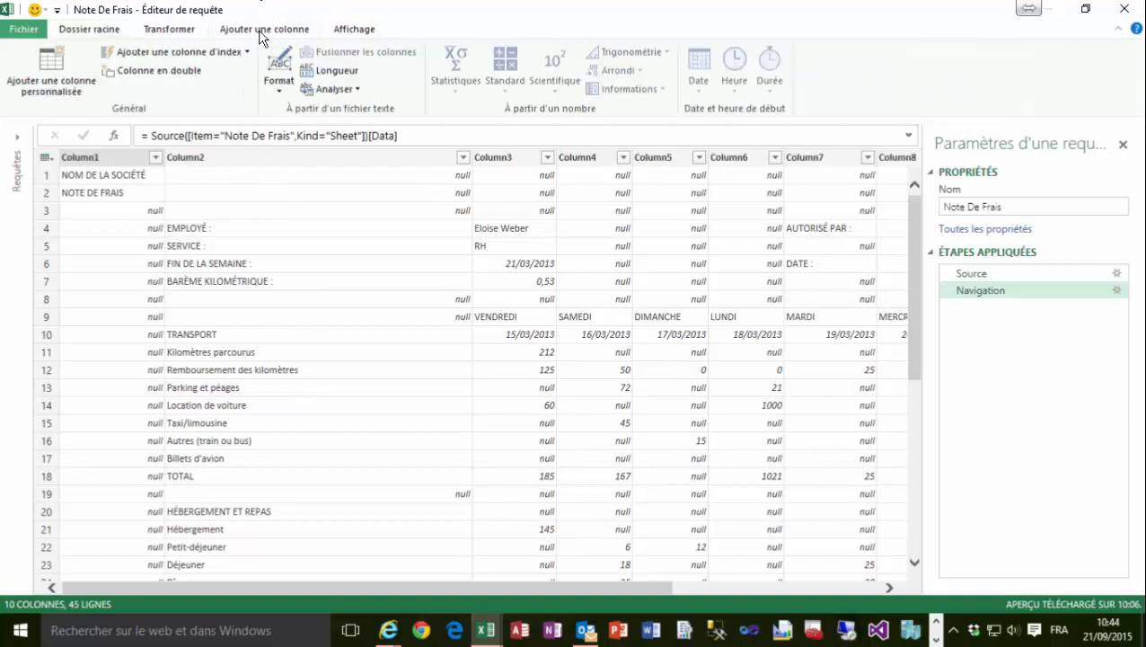
pyautogui.click(181, 52)
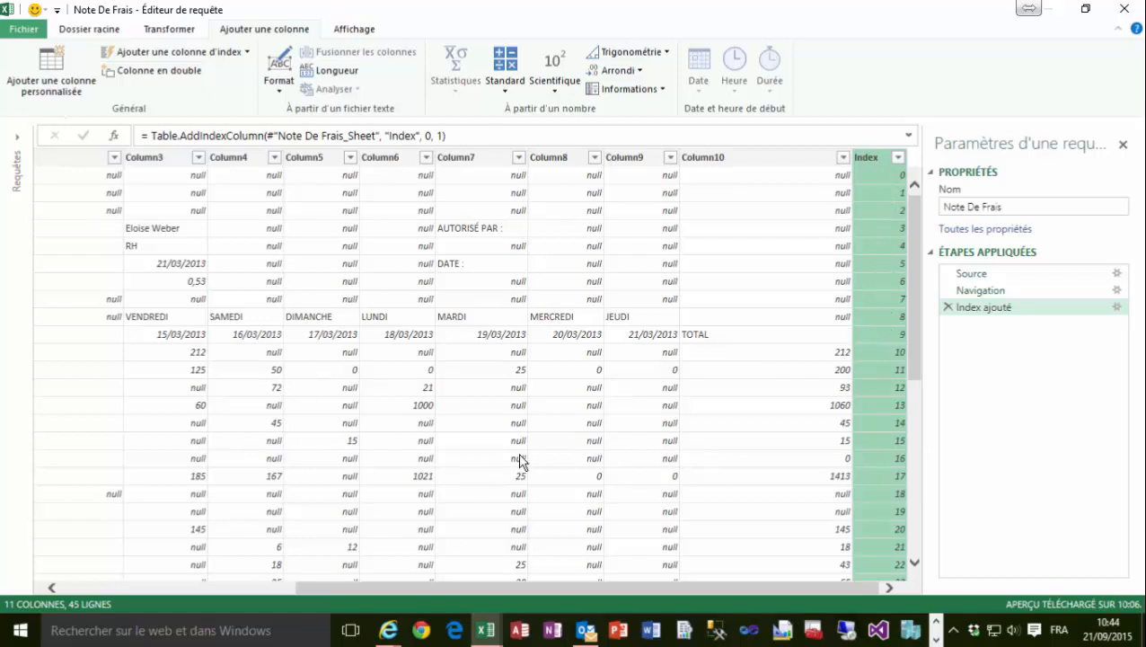
pyautogui.moveTo(614, 585); pyautogui.dragTo(316, 554)
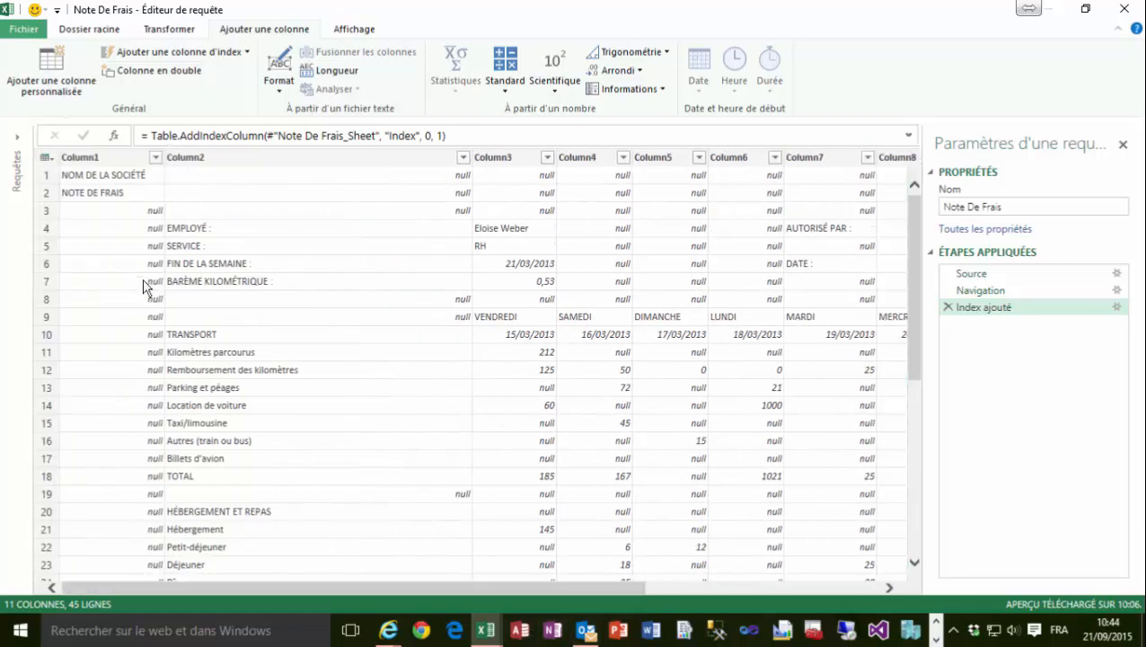
pyautogui.click(45, 333)
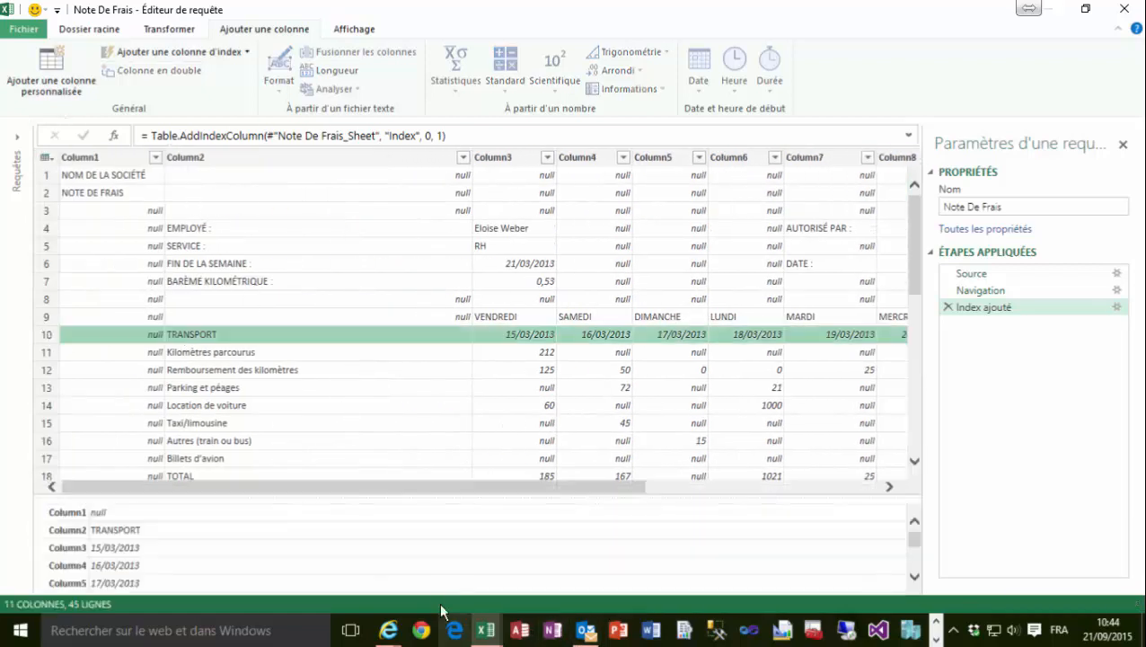
pyautogui.moveTo(369, 486); pyautogui.dragTo(811, 476)
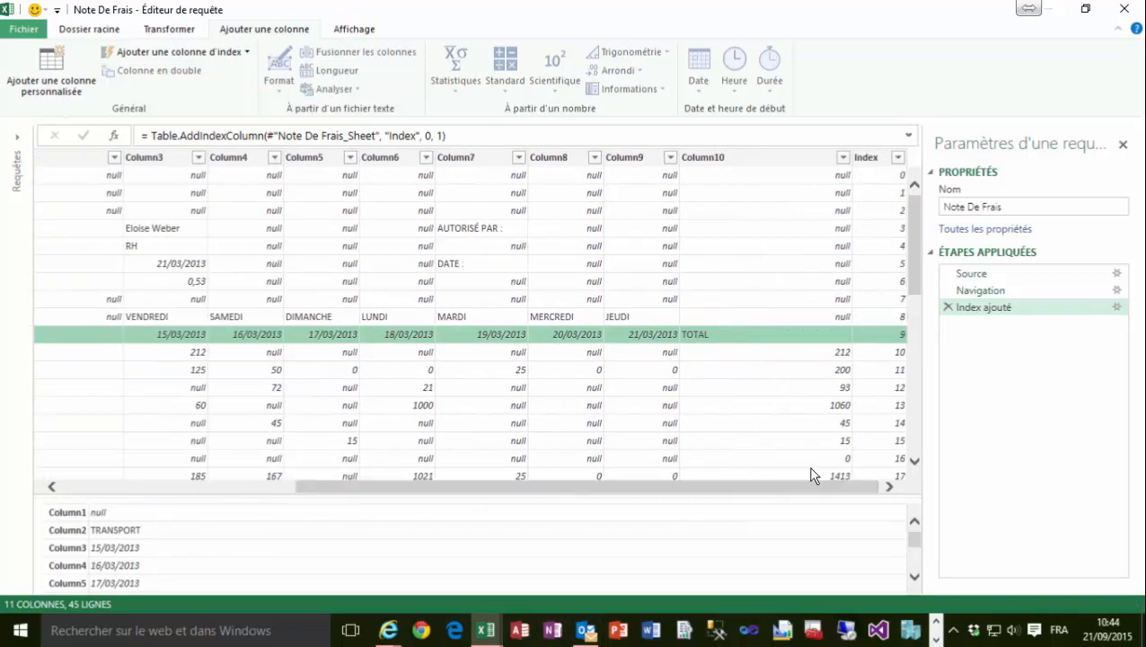
pyautogui.rightClick(880, 340)
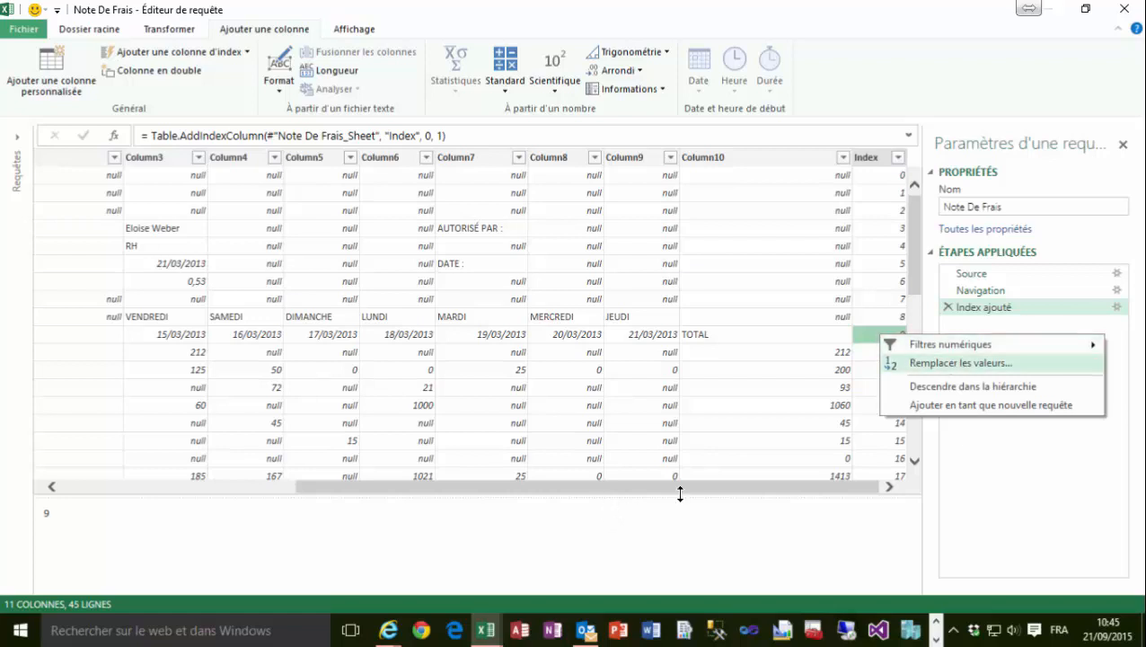
# Filter Column2 to the rows equal to TRANSPORT
pyautogui.moveTo(685, 485); pyautogui.dragTo(2, 388)
pyautogui.rightClick(218, 340)
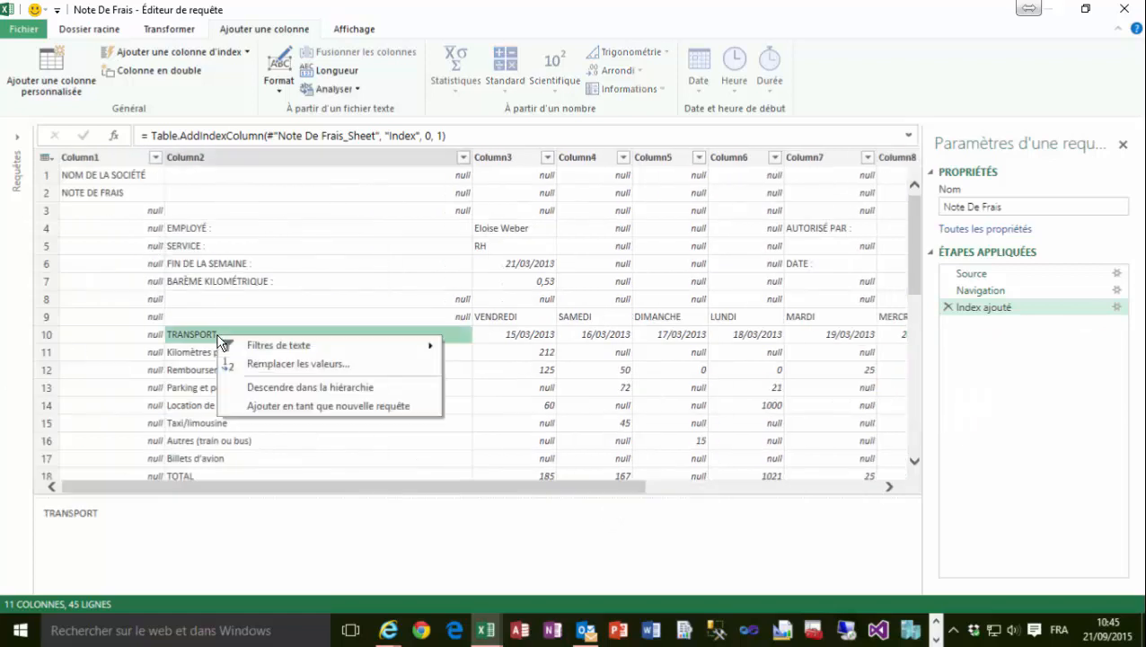
pyautogui.moveTo(299, 345)
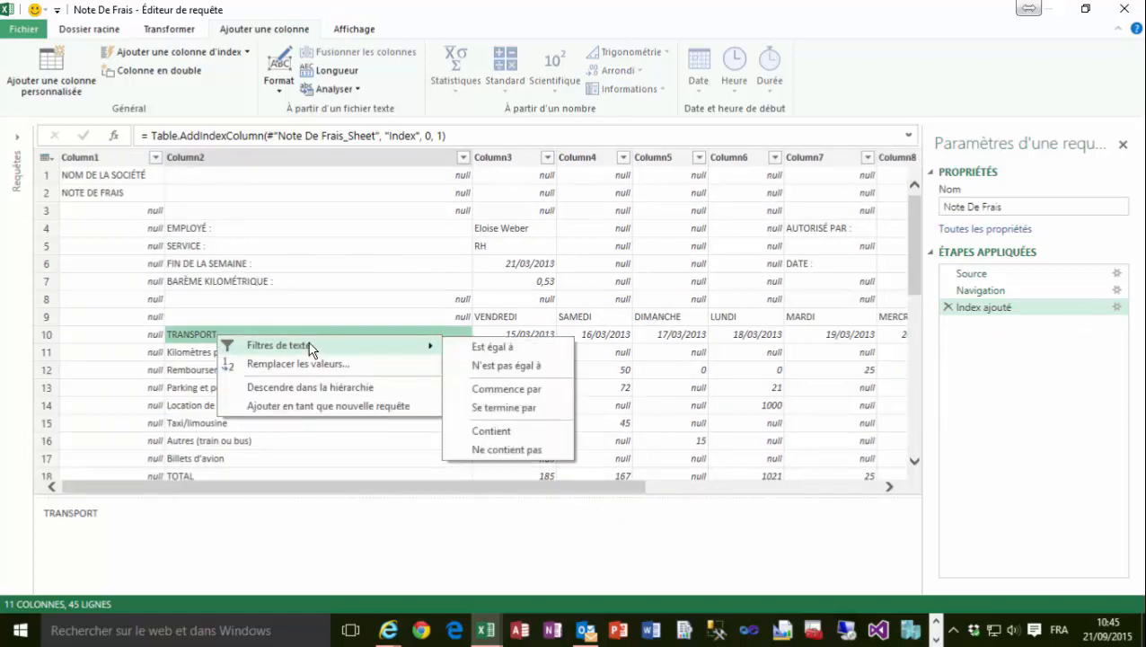
pyautogui.click(547, 354)
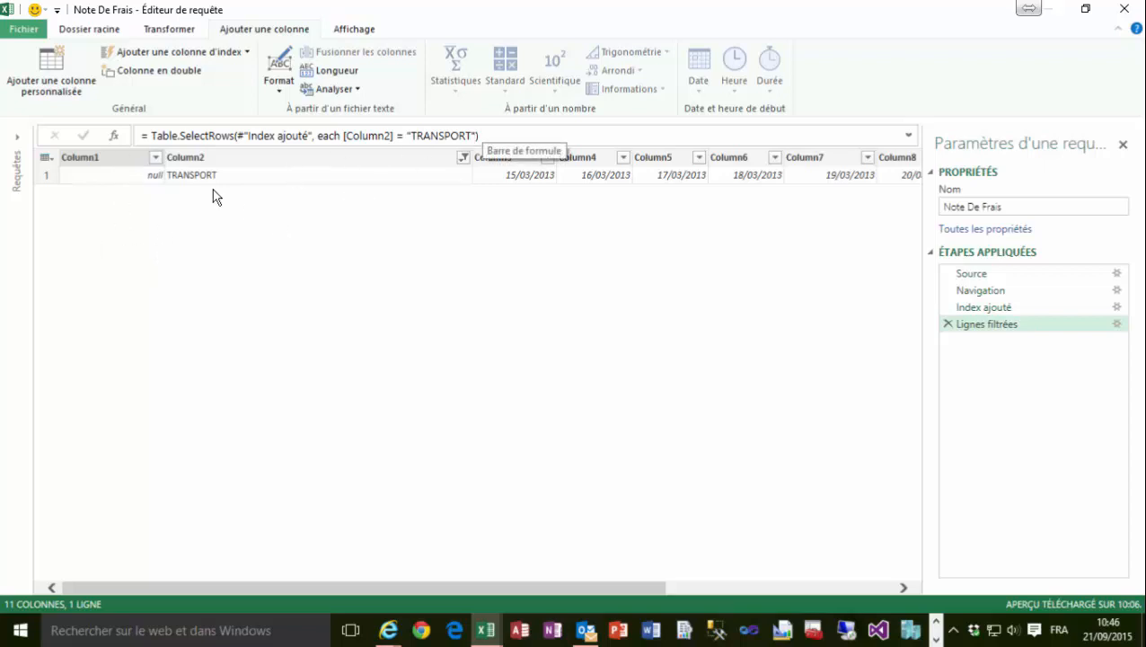
# Drill down into the Index value of the filtered TRANSPORT row
pyautogui.moveTo(446, 590); pyautogui.dragTo(862, 586)
pyautogui.rightClick(893, 179)
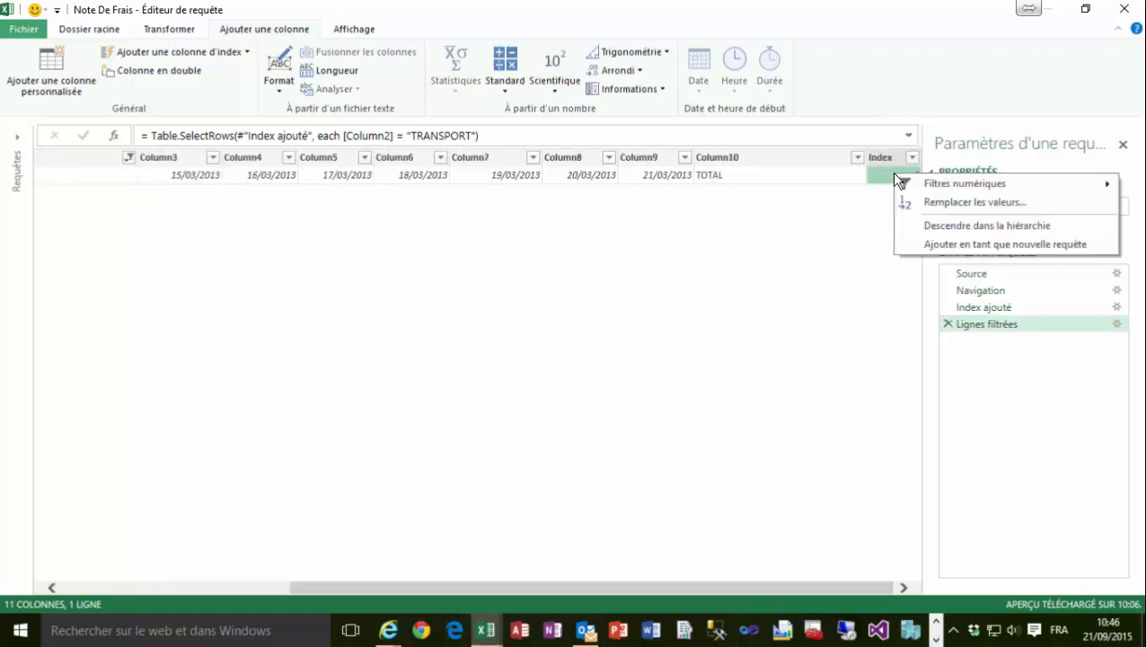
pyautogui.click(1015, 225)
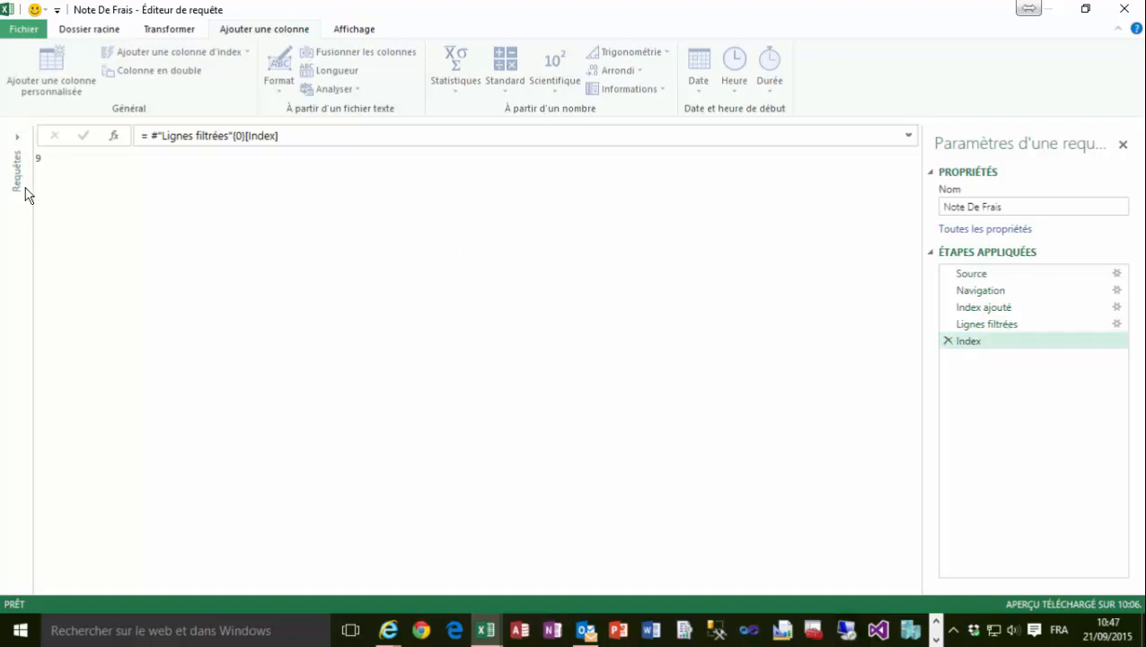
# Add a custom step with the formula = Source and open the table of the Note De Frais sheet from it
pyautogui.click(117, 139)
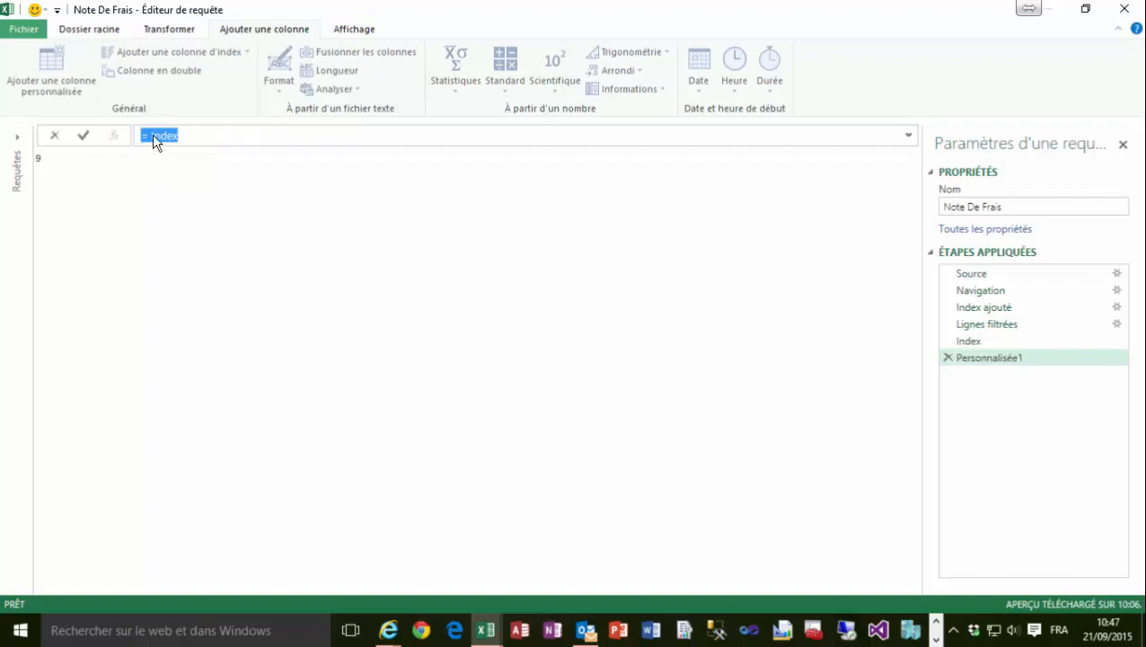
pyautogui.click(151, 134)
pyautogui.moveTo(151, 135); pyautogui.dragTo(191, 148)
pyautogui.write('Source')
pyautogui.press('Return')
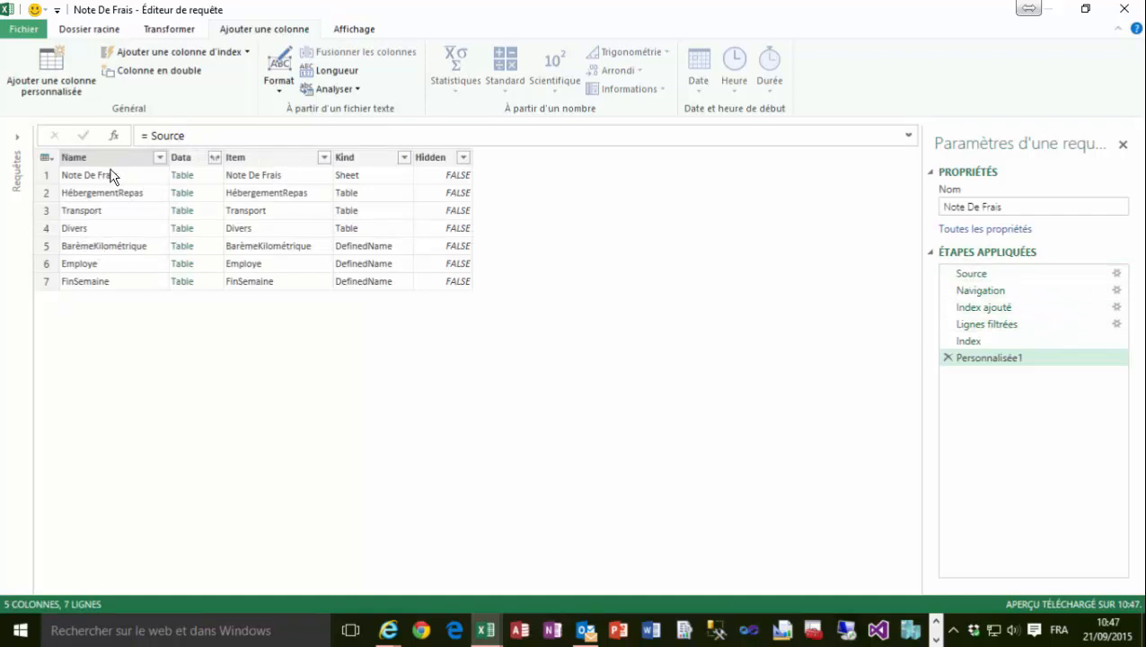
pyautogui.click(187, 177)
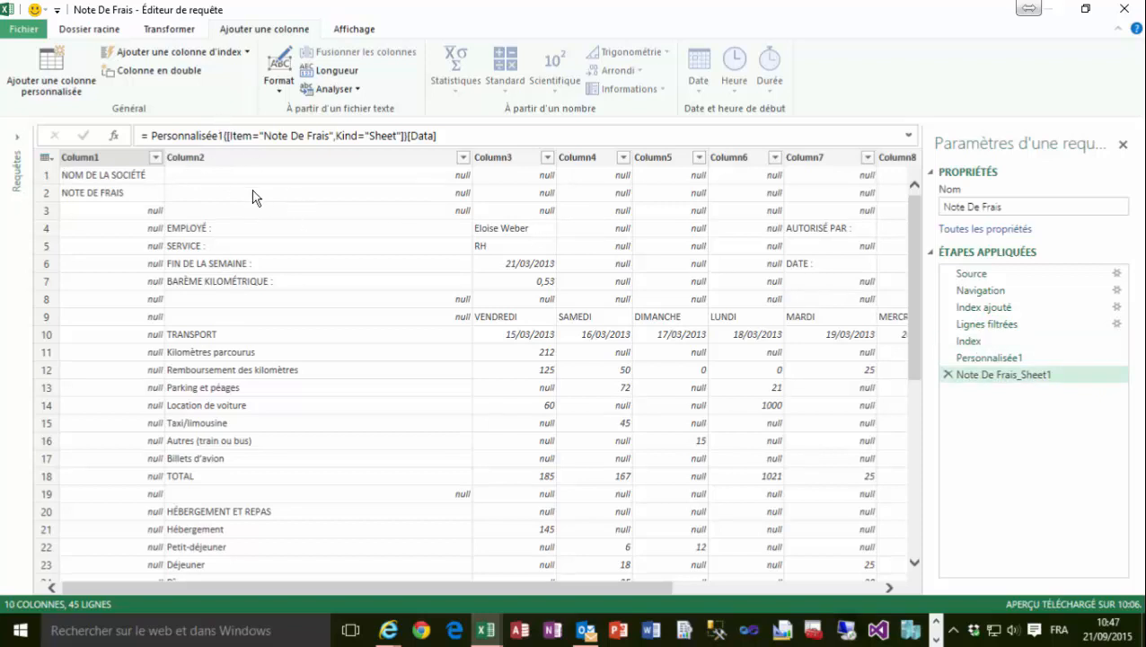
# Remove the top 1 row from the Note De Frais table
pyautogui.click(97, 30)
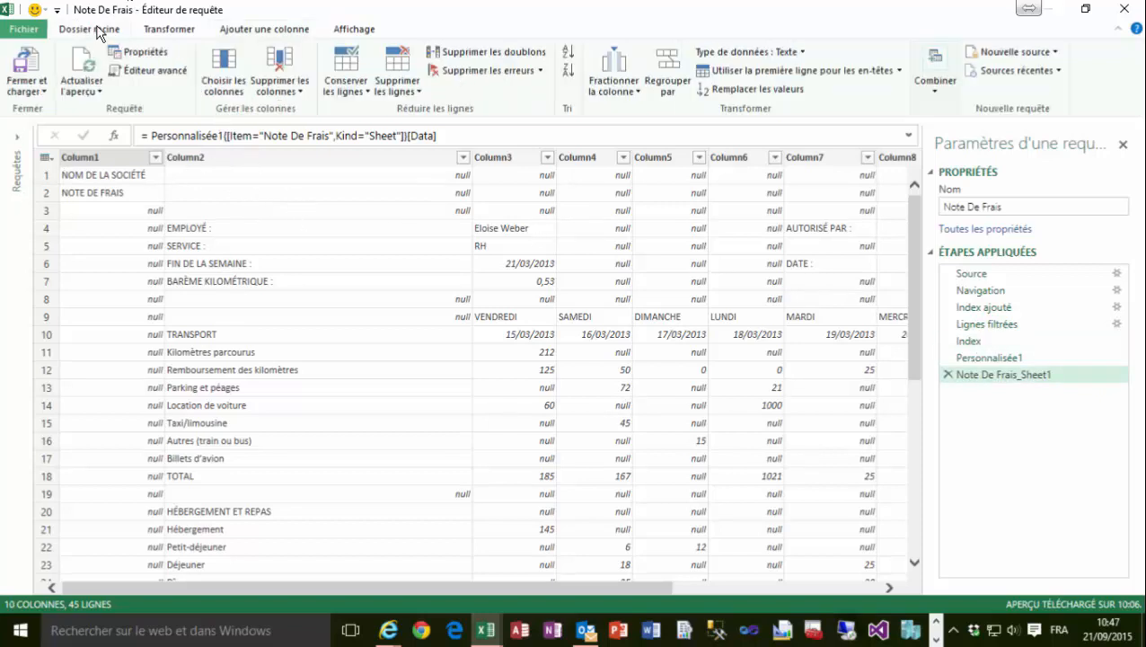
pyautogui.click(280, 157)
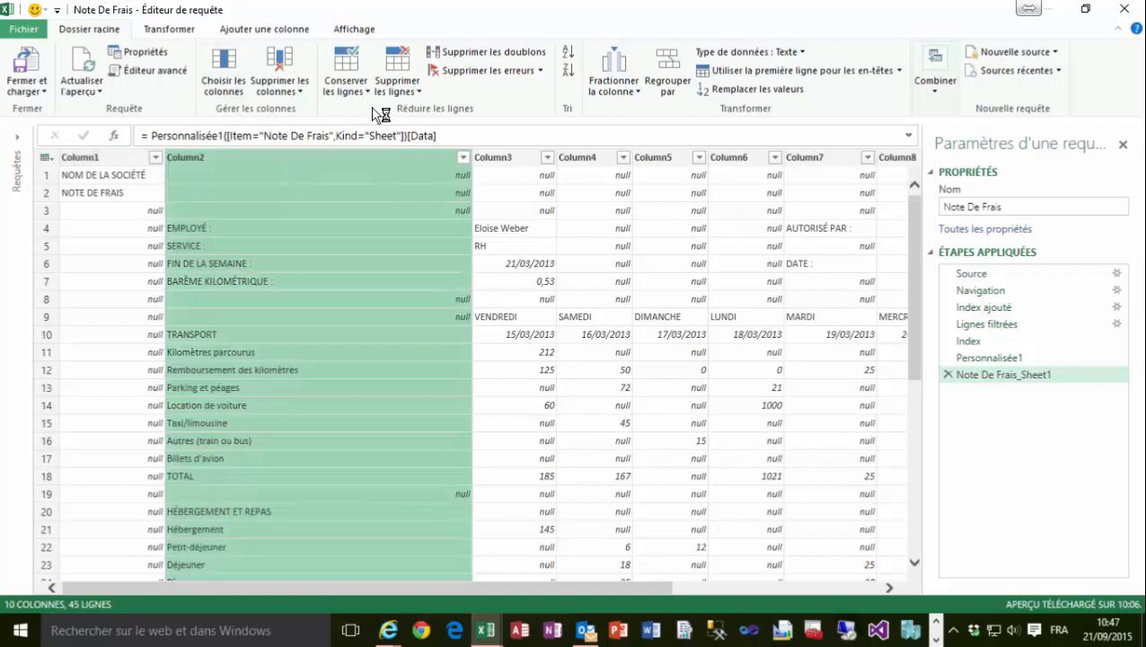
pyautogui.click(398, 92)
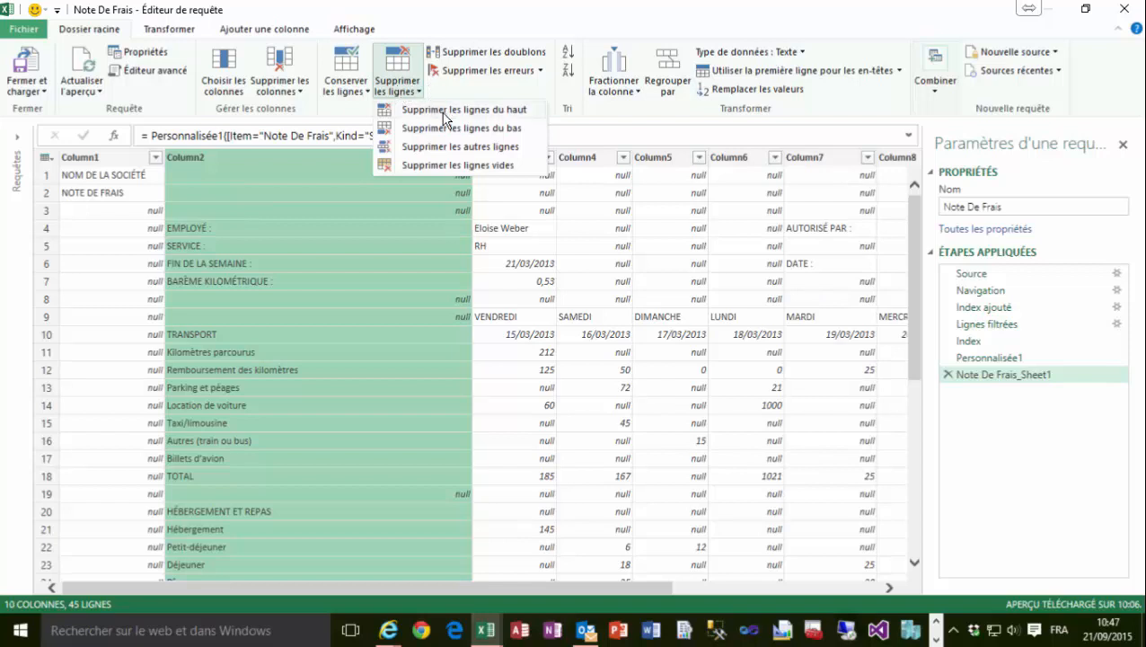
pyautogui.click(444, 118)
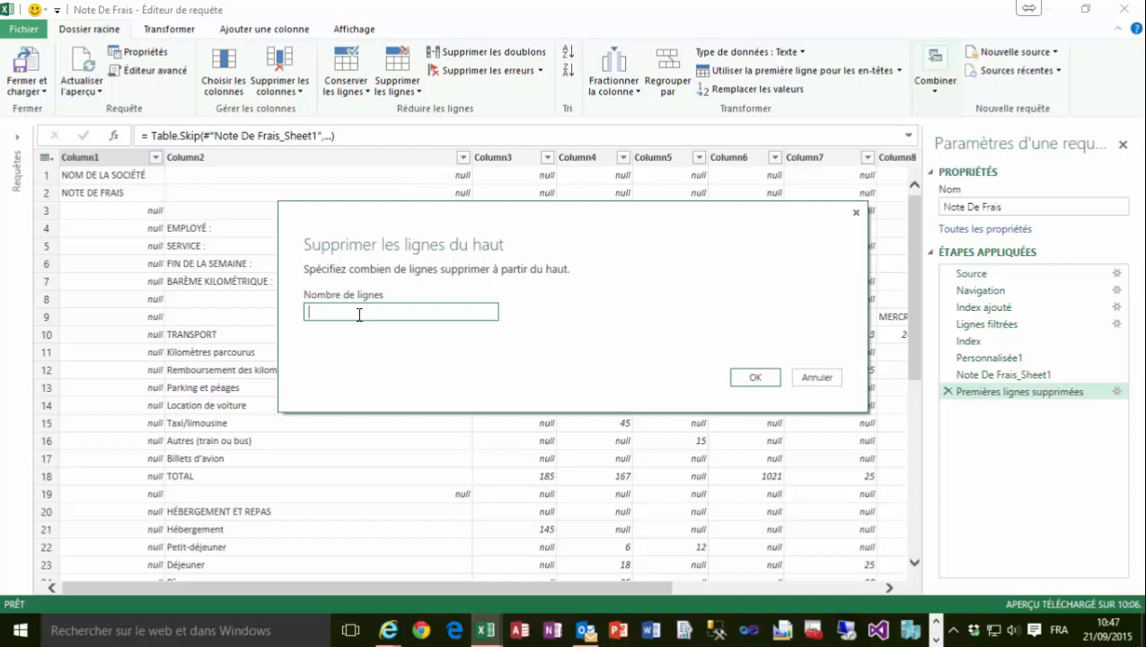
pyautogui.write('1')
pyautogui.click(760, 377)
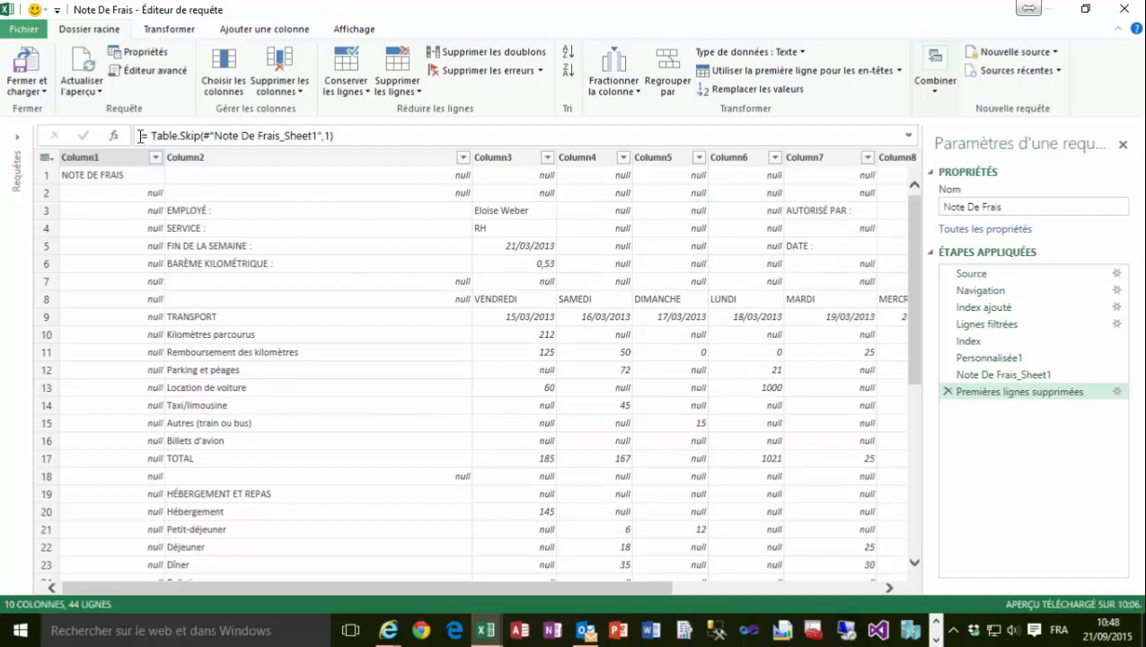
# Replace the fixed row count in the Table.Skip formula with the Index step
pyautogui.moveTo(141, 136); pyautogui.dragTo(360, 140)
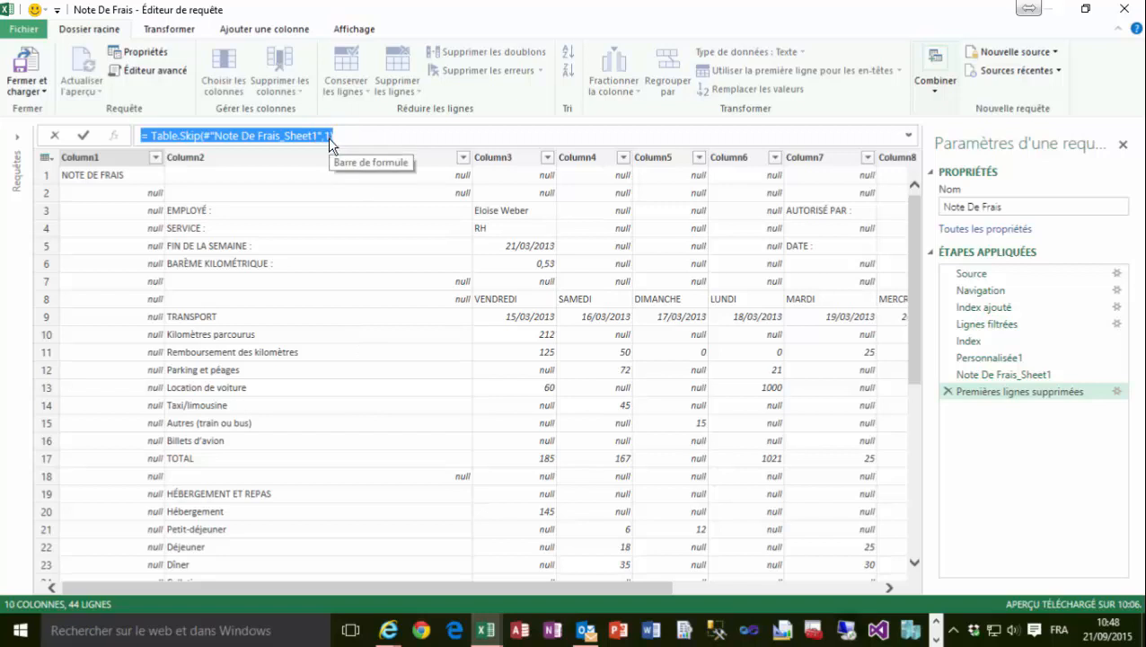
pyautogui.click(328, 137)
pyautogui.doubleClick(329, 136)
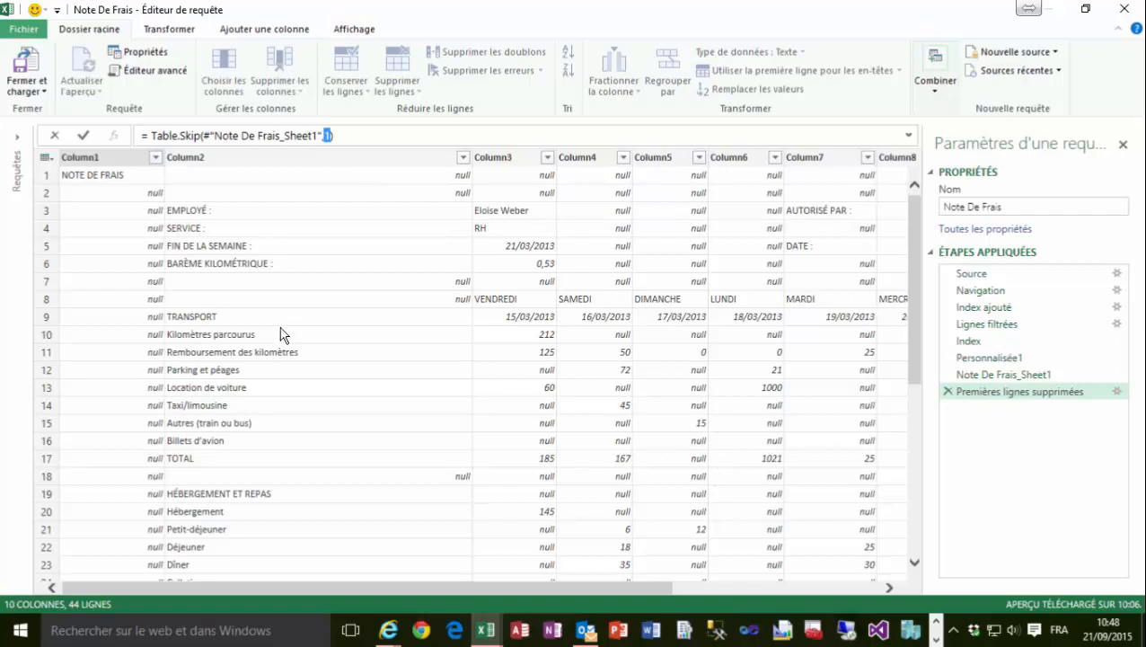
pyautogui.write('Index')
pyautogui.click(83, 138)
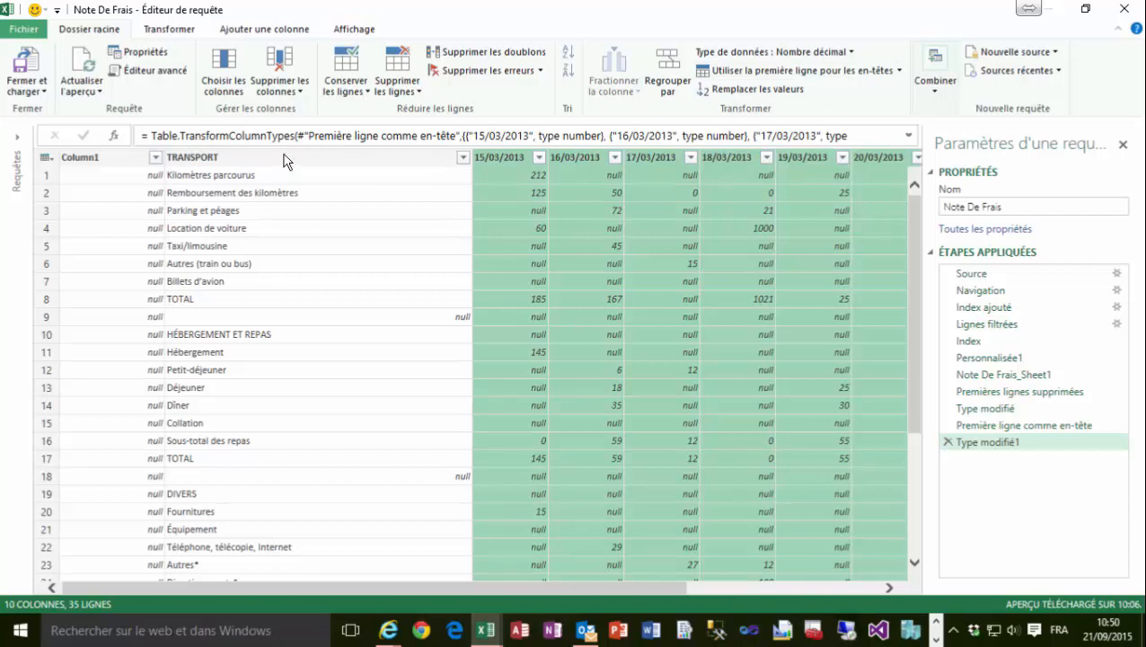
pyautogui.click(1029, 8)
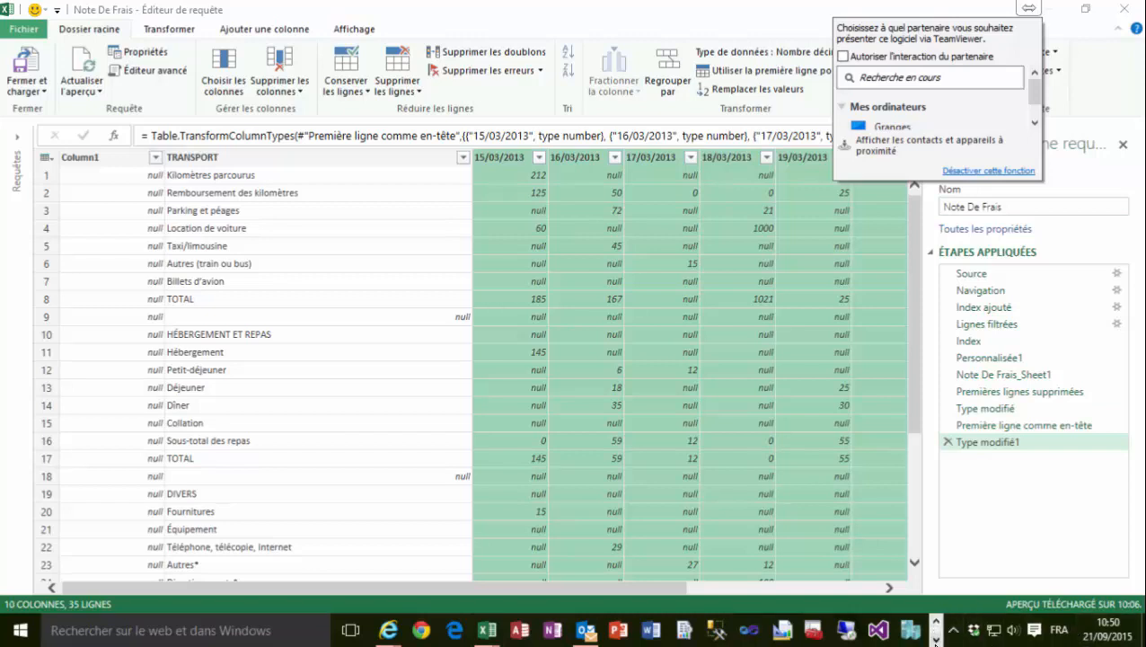
pyautogui.click(935, 639)
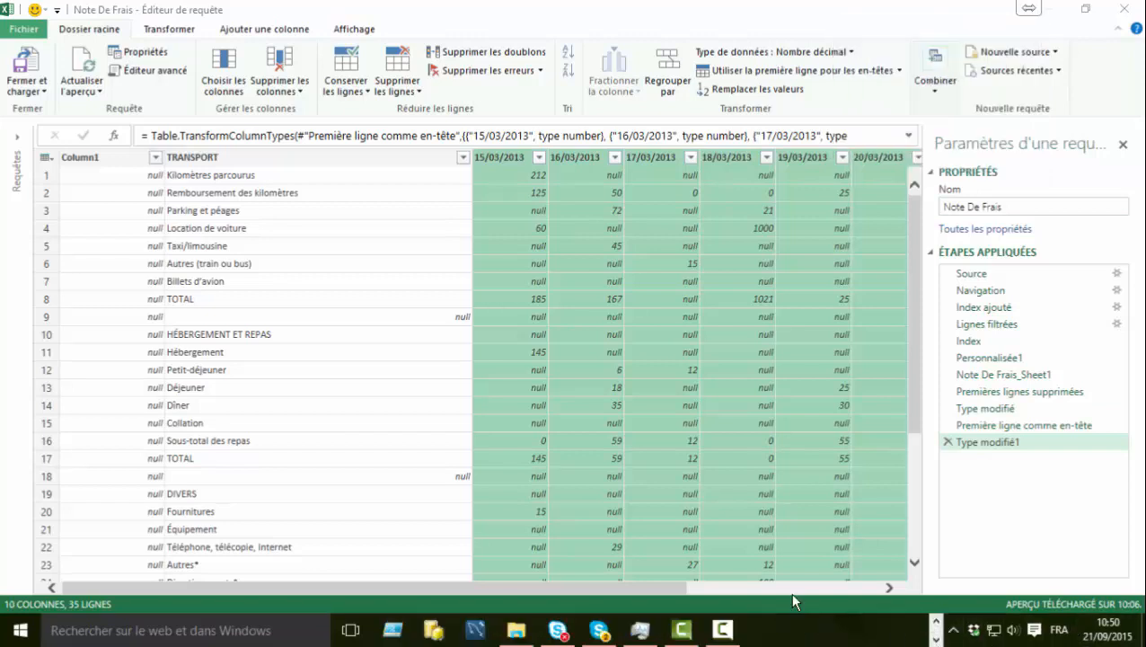
pyautogui.click(722, 630)
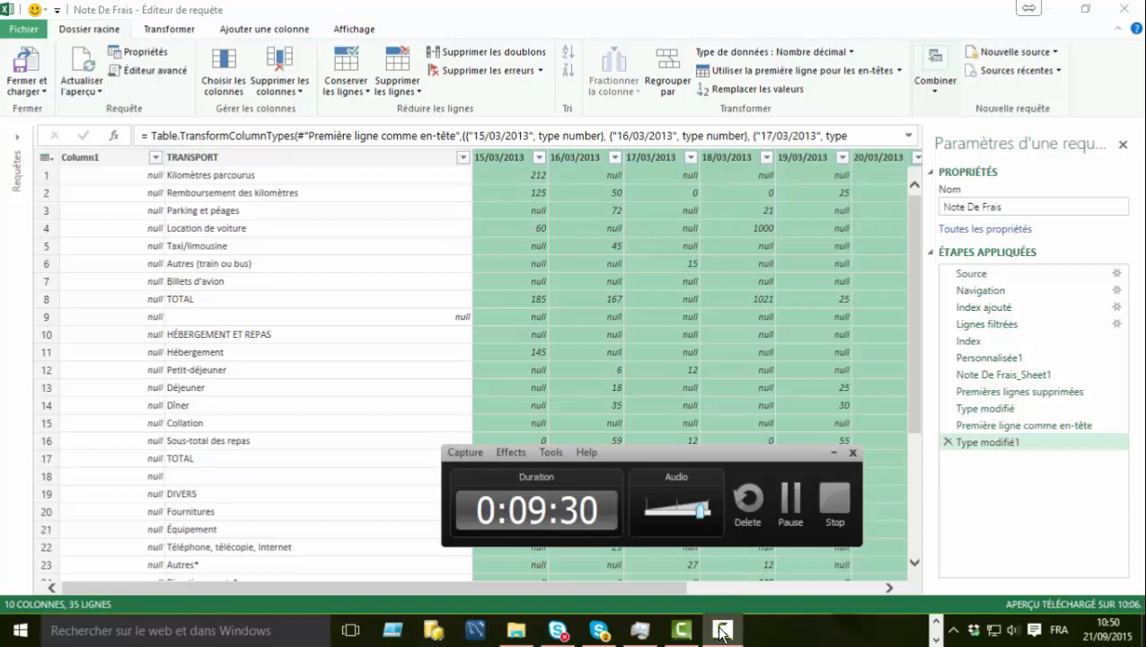